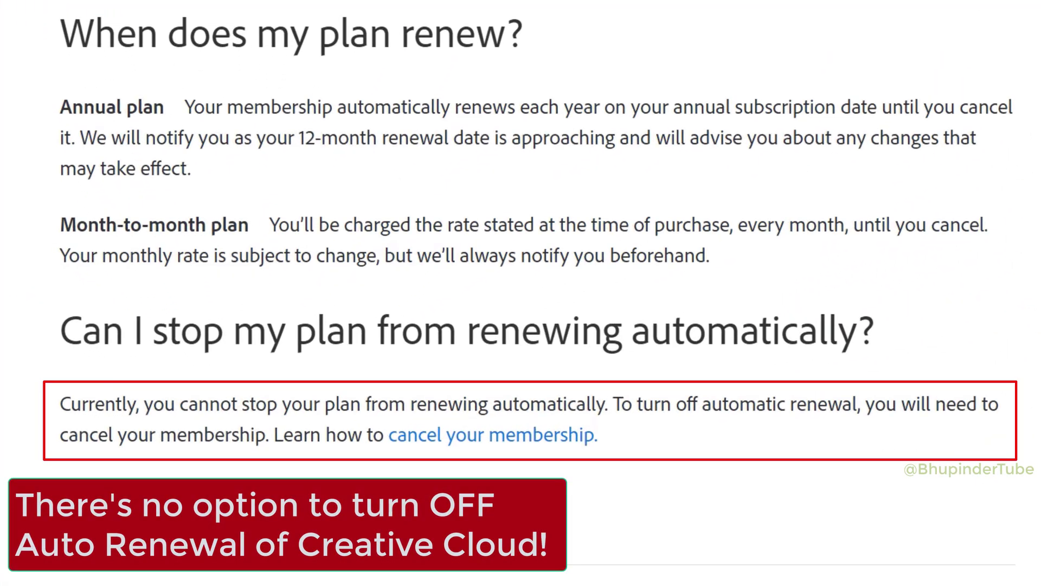
- Search Google for 'adobe creative cloud' and open the 'Adobe Creative Cloud | Details and products' result
scroll(521, 293, "up", 5)
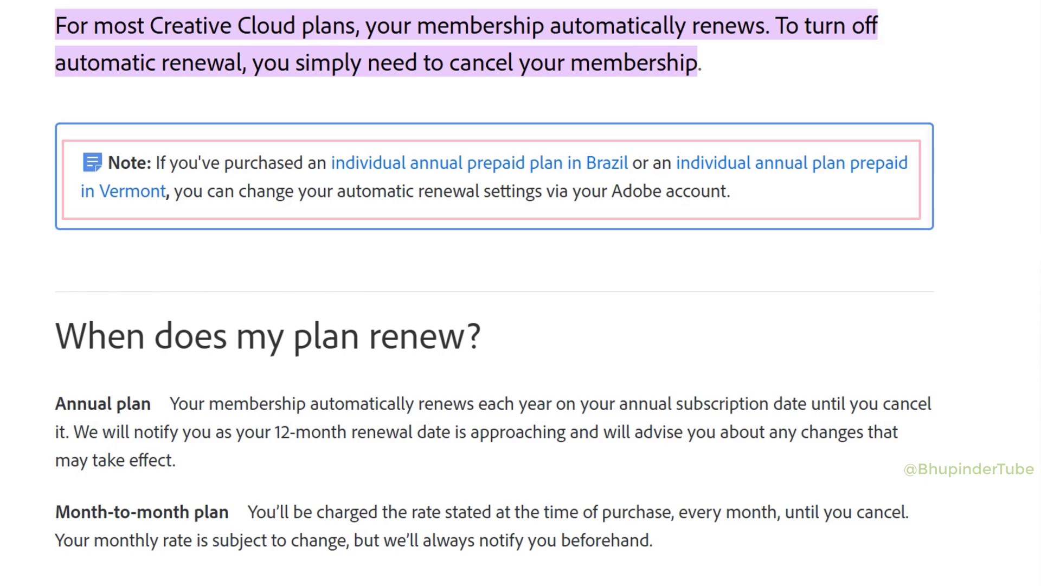
scroll(521, 293, "down", 5)
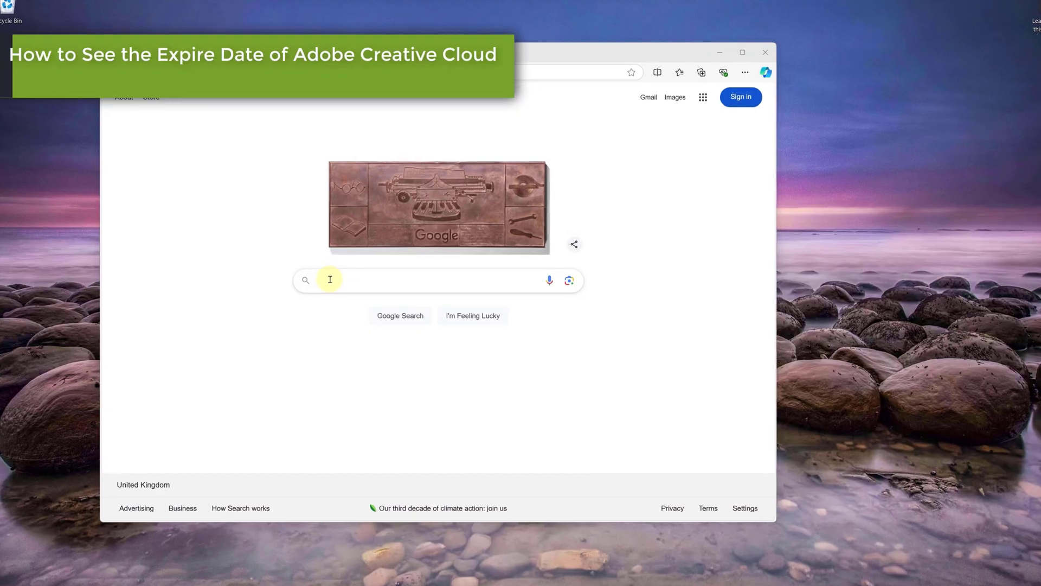
left_click(330, 279)
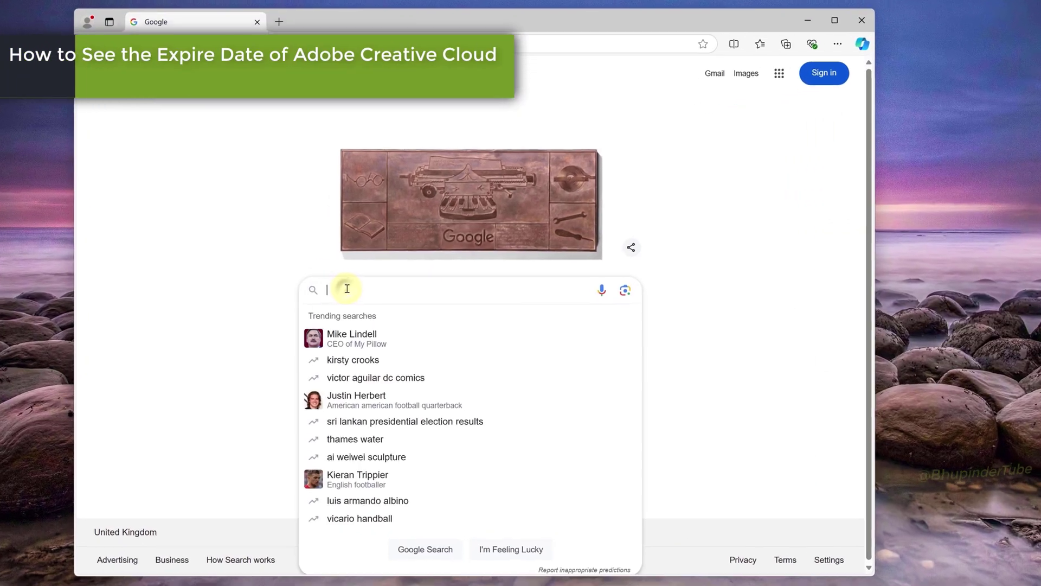
type("adobe creative cloud")
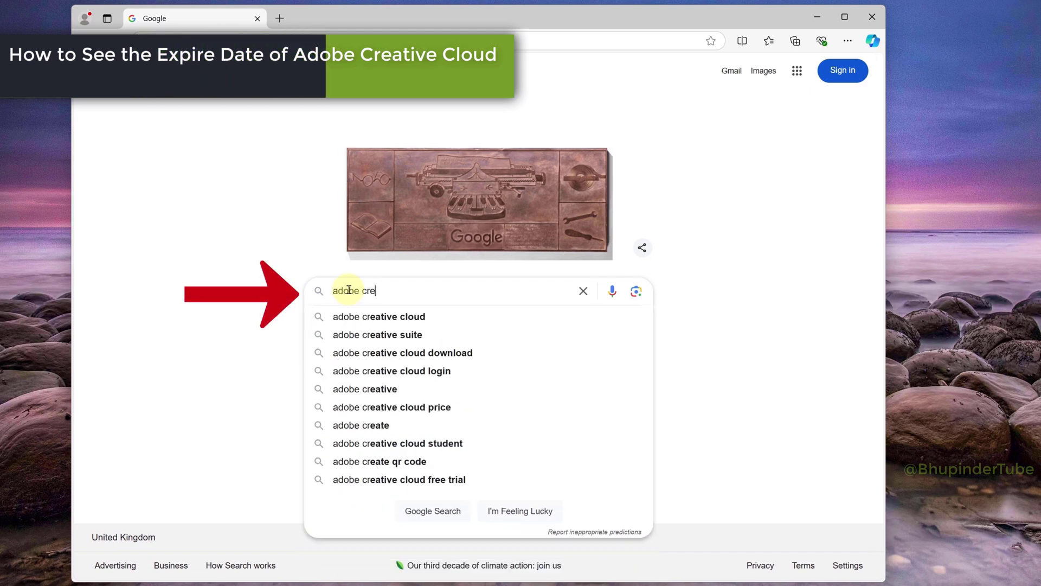
key("Return")
scroll(491, 313, "down", 5)
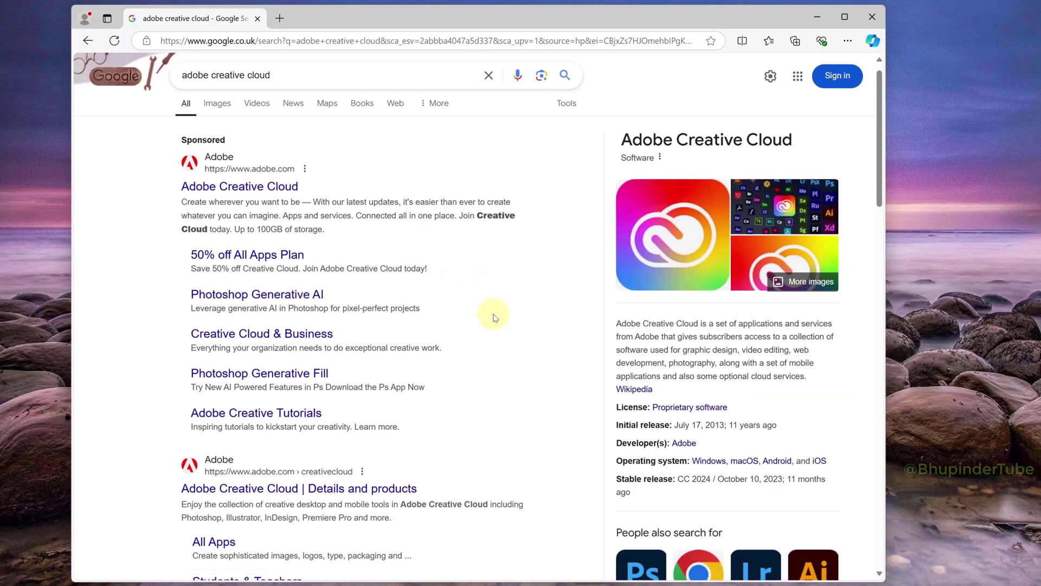
left_click(230, 213)
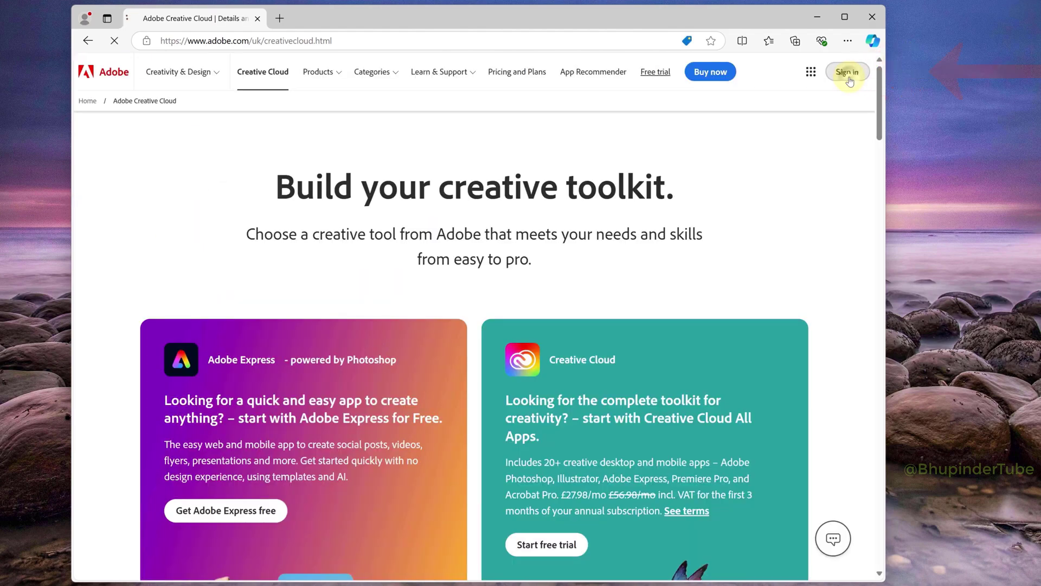
- Sign in to the Adobe account with the account e-mail and the saved password
left_click(848, 72)
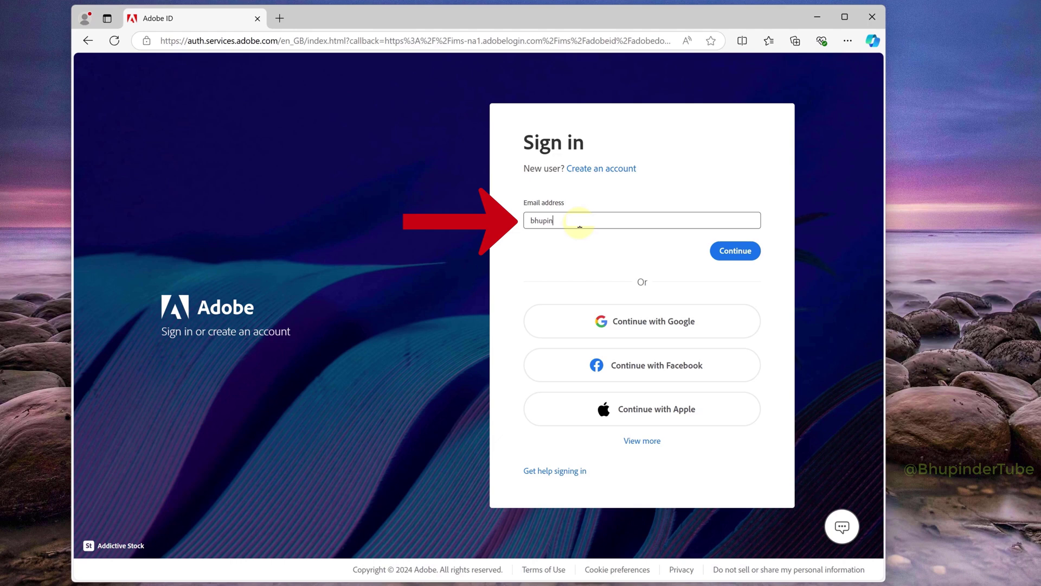
key("Return")
key("Return")
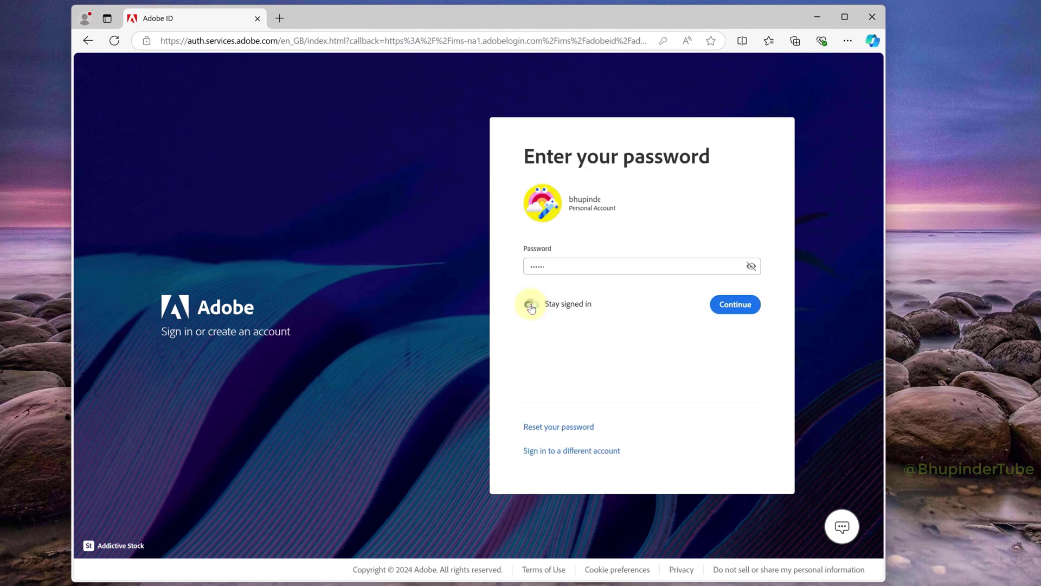
left_click(738, 307)
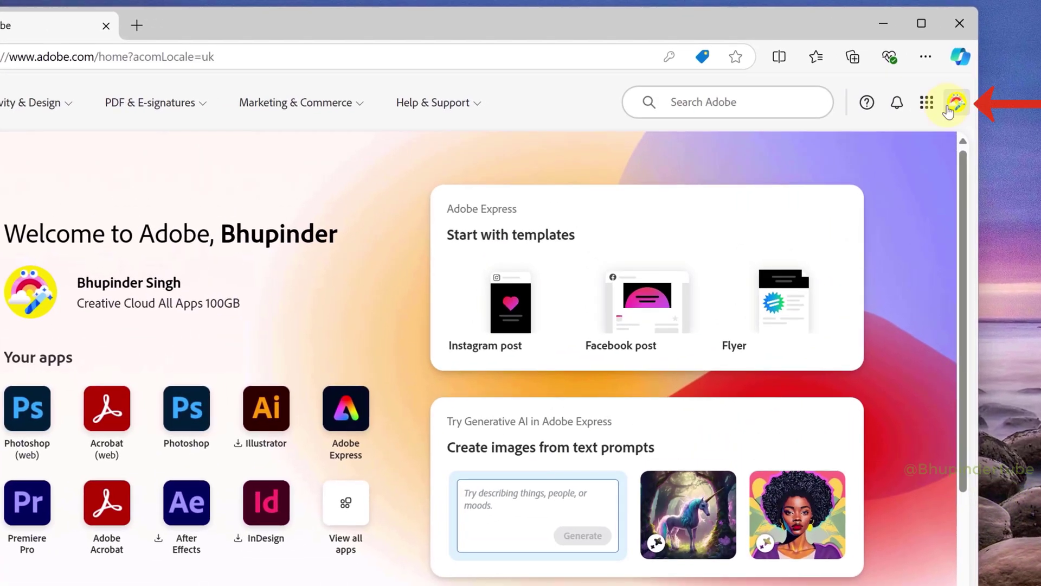
- Open Manage account and the plan details, highlighting the Nov 27, 2023 subscription start date
left_click(949, 99)
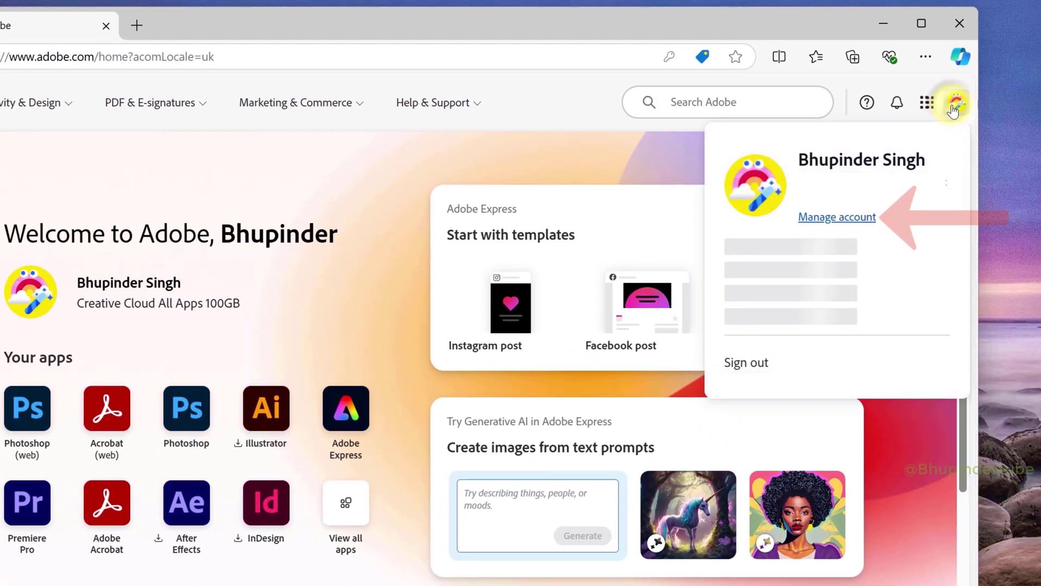
left_click(853, 219)
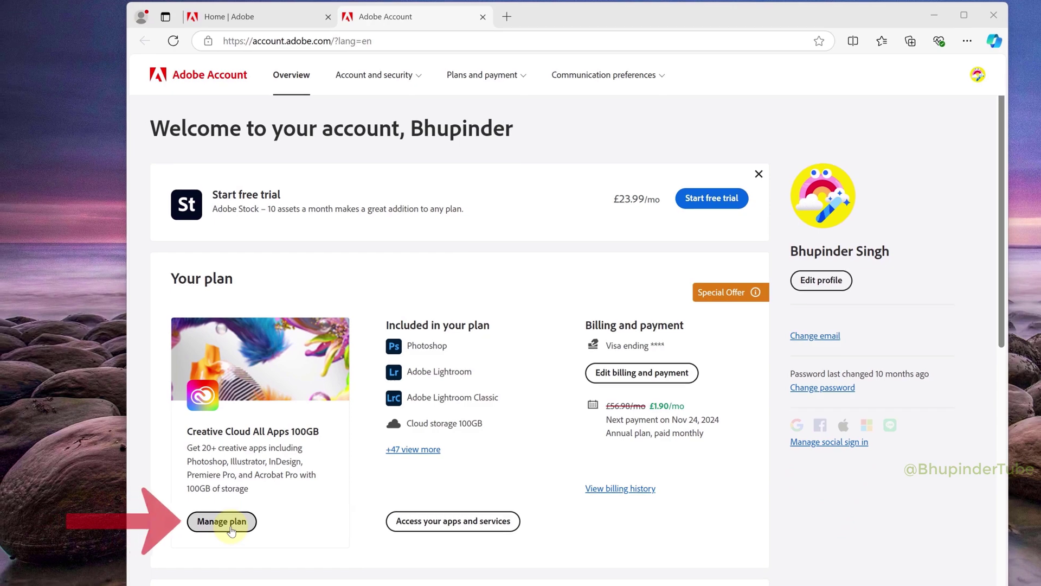
left_click(231, 523)
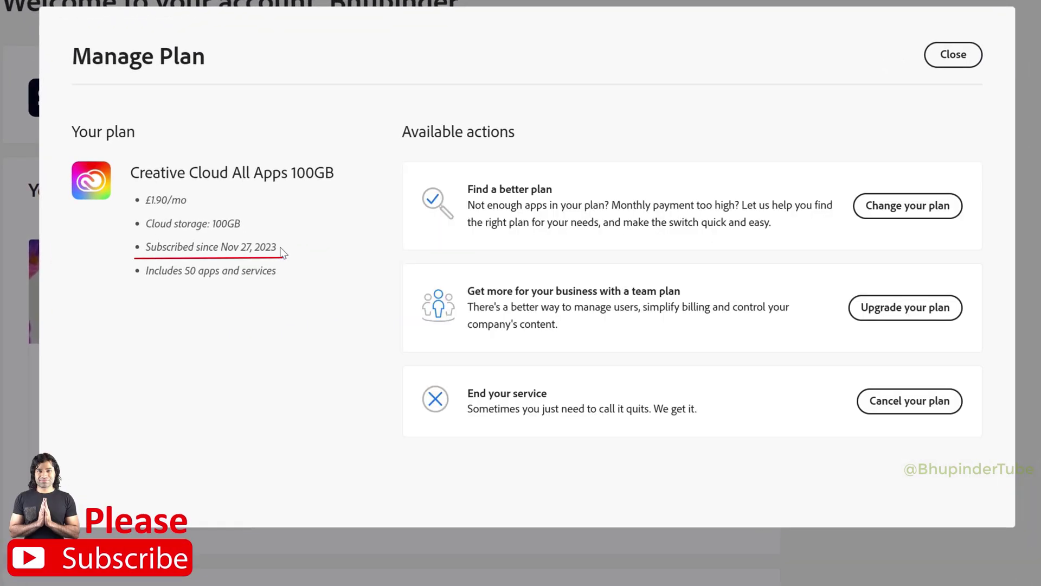
left_click_drag(278, 247, 148, 247)
left_click(281, 321)
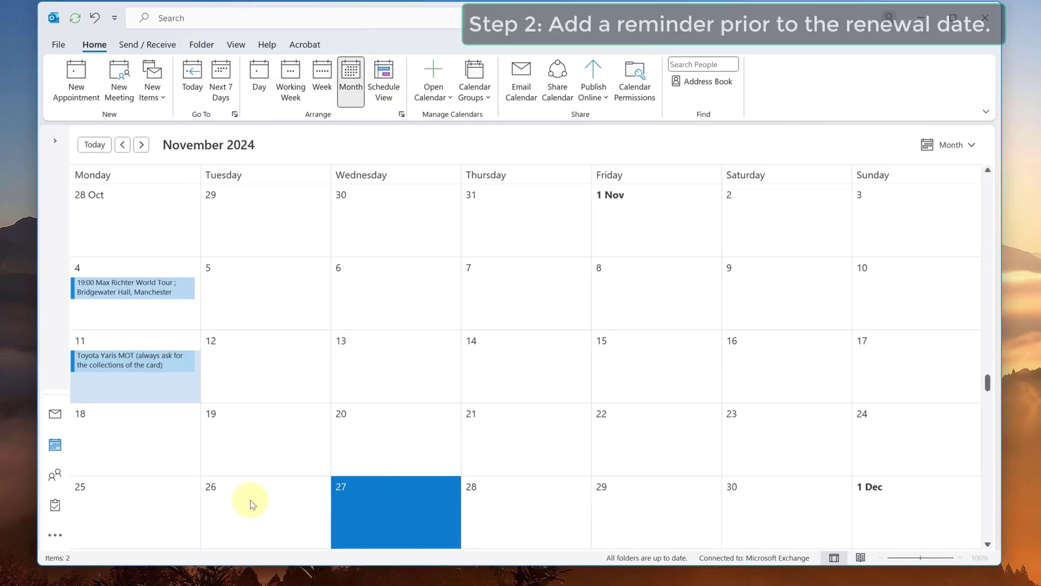
- Create an all-day 26 November event 'Adobe Creative Cloud Renewal Date (Cancel your subscription!)' with a 27th November renewal note
double_click(252, 504)
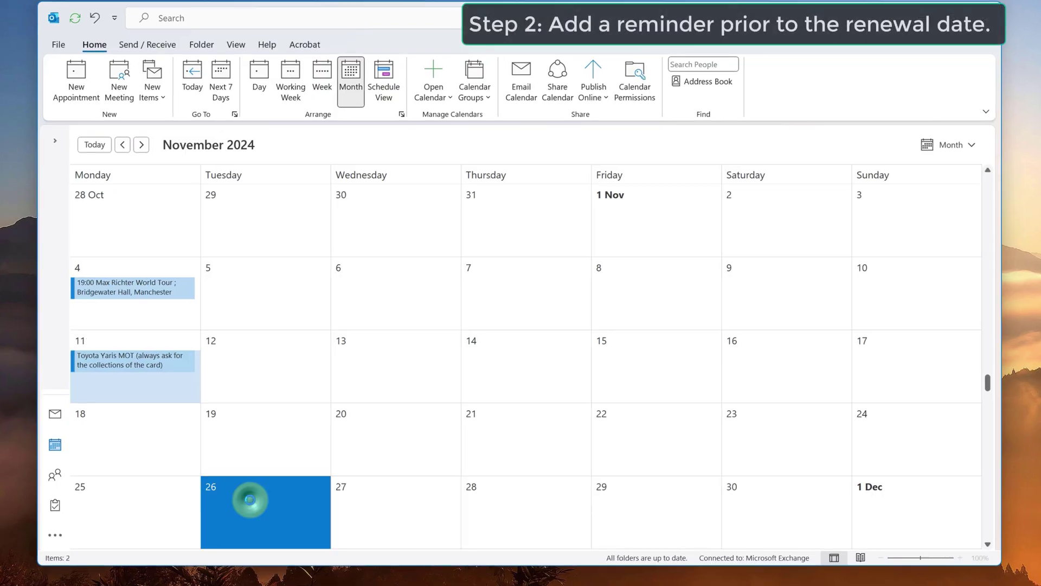
type("Adobe Creative Cloud Renewal Date (Cancel you")
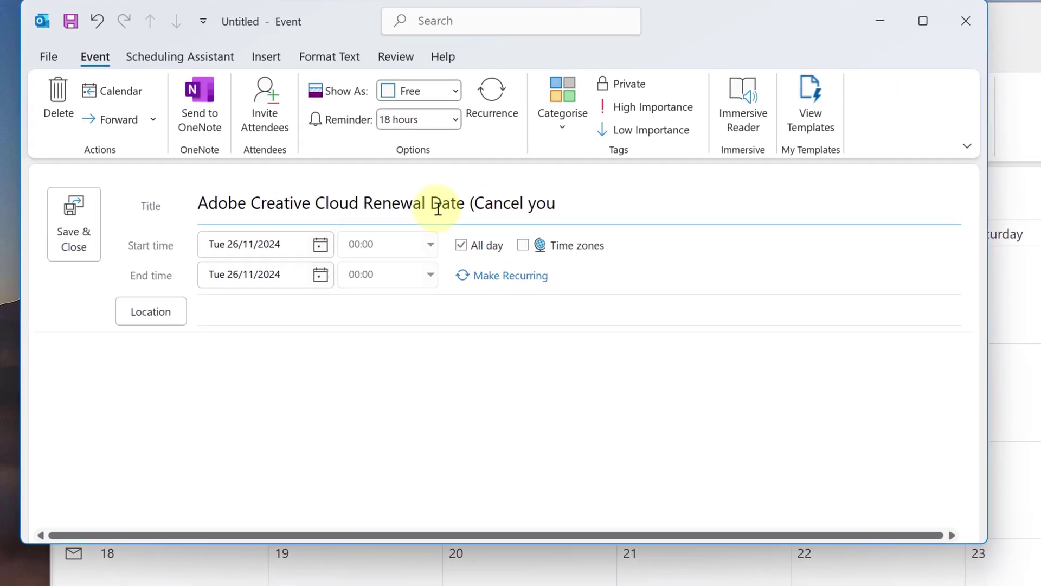
type("r subscription!)")
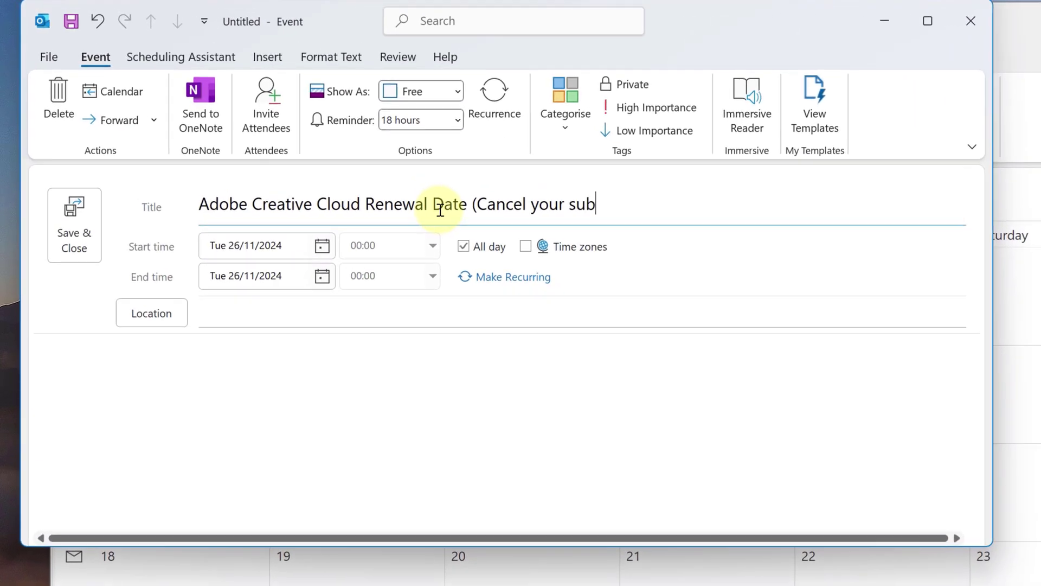
left_click(140, 354)
type("Adobe Creative Cloud will renew on 27th November!!")
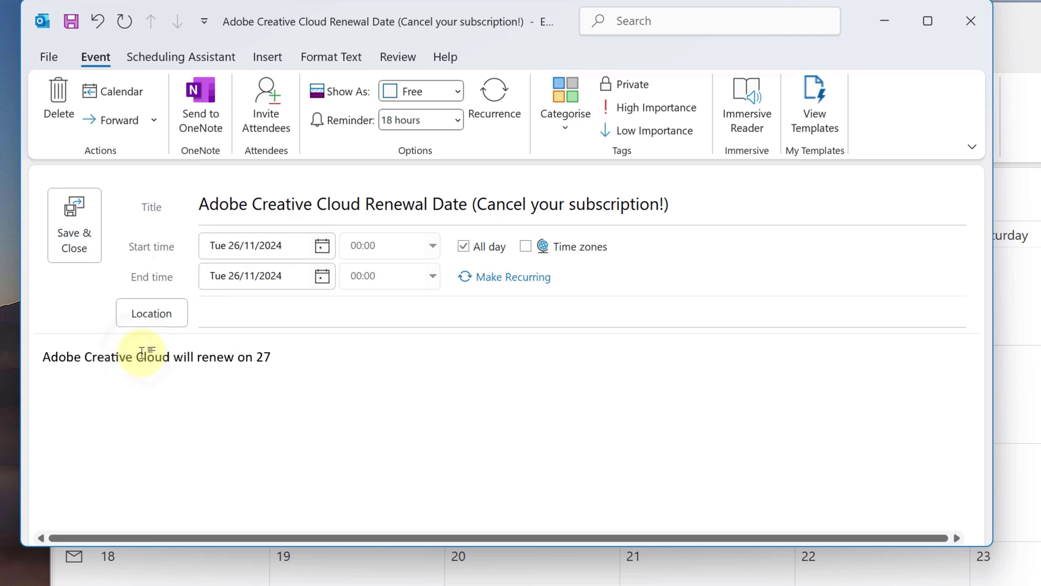
- Give the event a 4-day reminder and high importance, then save and close it
left_click(458, 120)
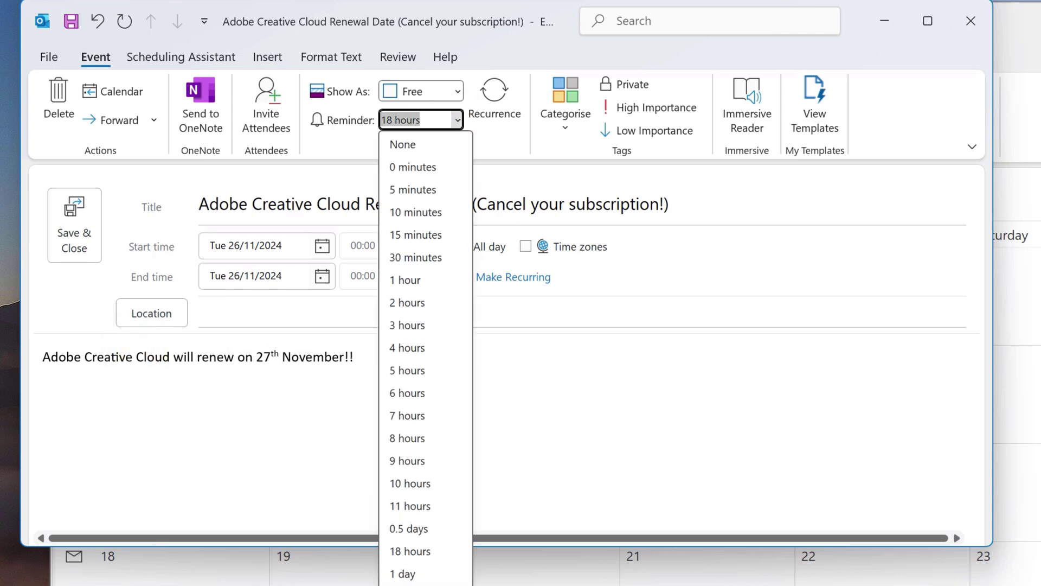
scroll(464, 448, "down", 3)
left_click(465, 448)
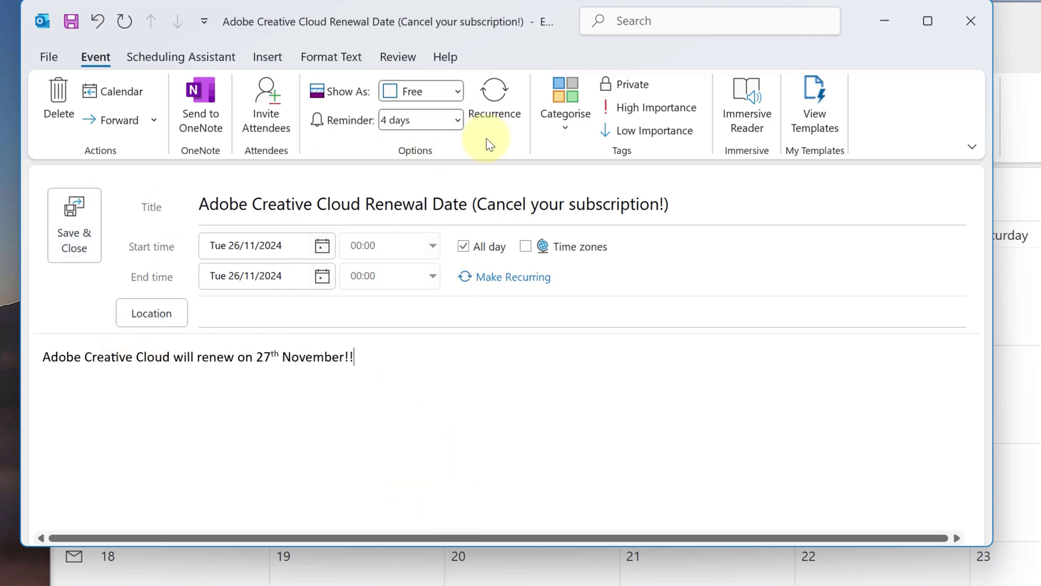
left_click(659, 109)
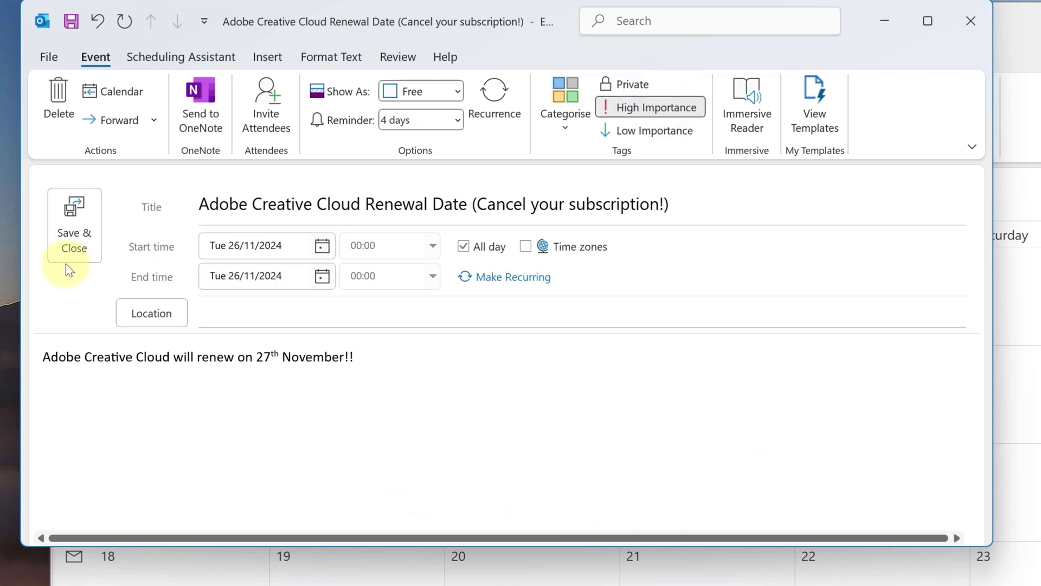
left_click(70, 248)
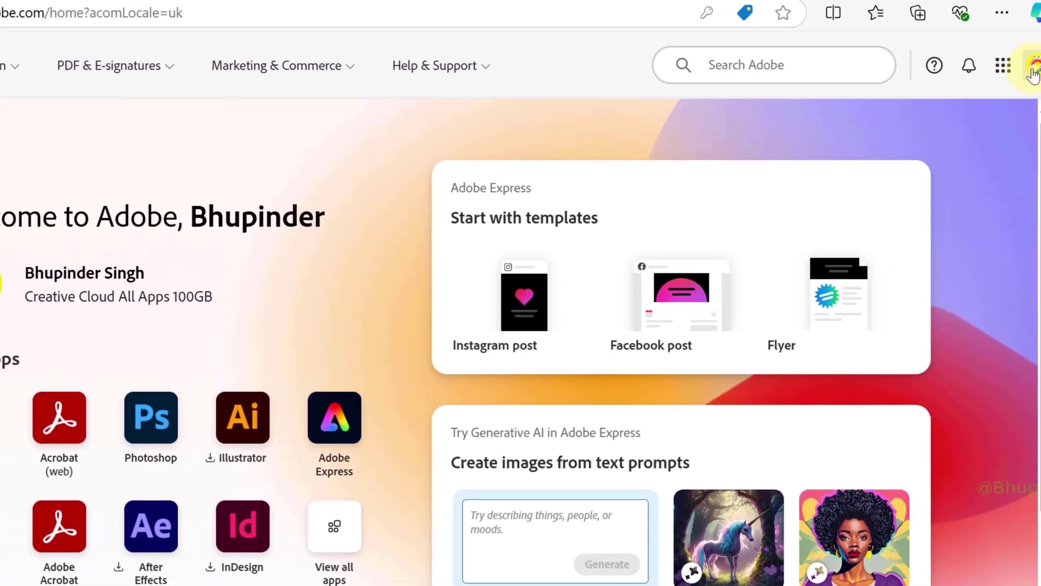
- Go back to Manage account and open the Creative Cloud All Apps plan's management details
left_click(953, 108)
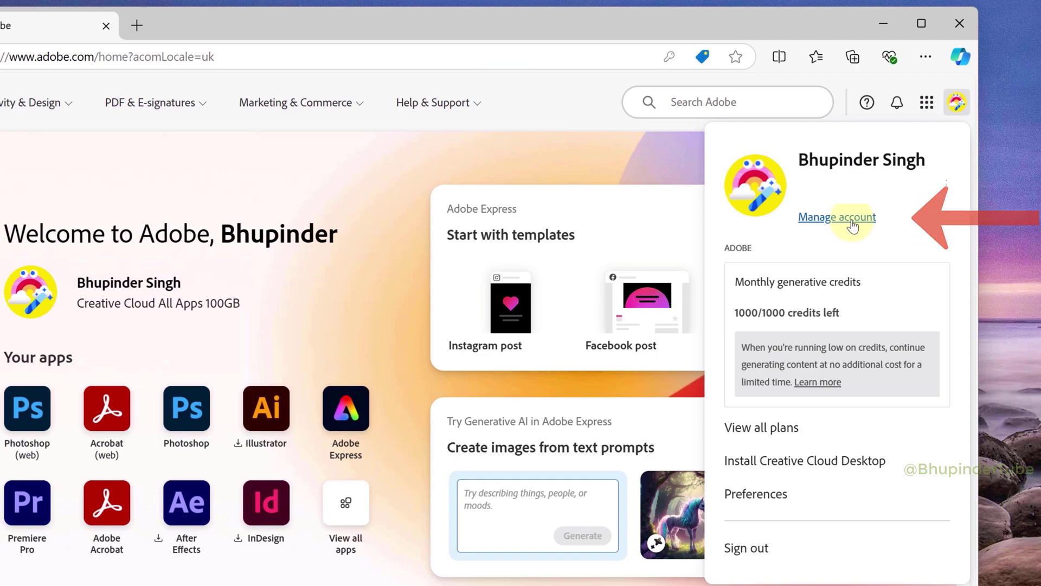
left_click(837, 217)
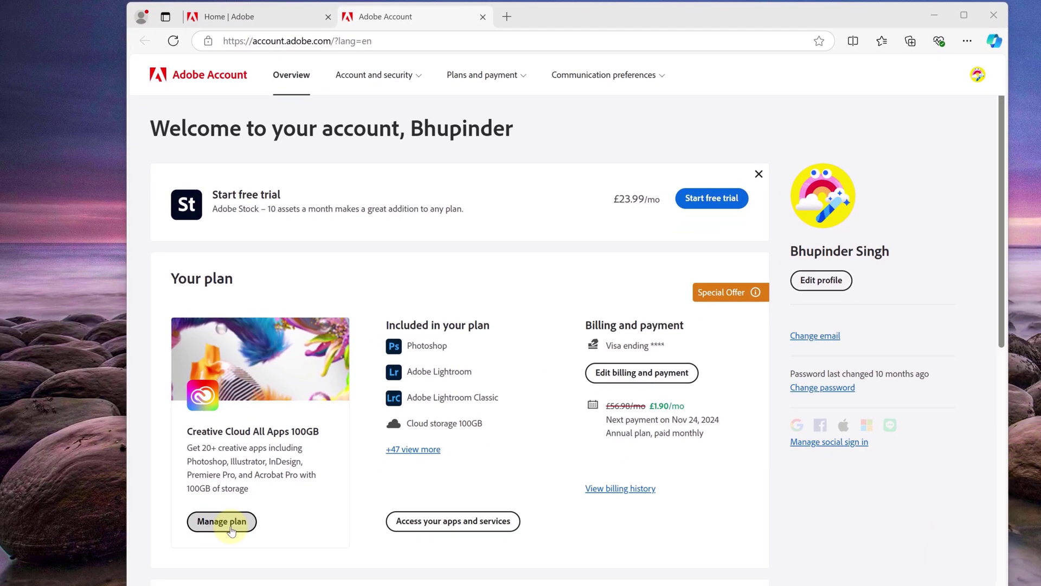
left_click(222, 522)
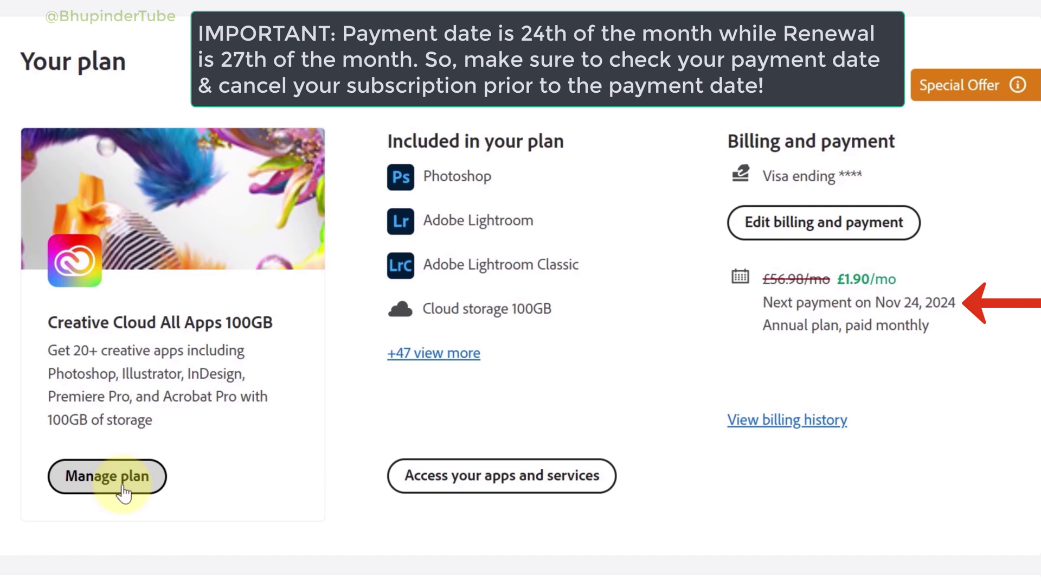
- Reopen the plan details, highlight the Nov 27, 2023 start date, and move the renewal event earlier
left_click(124, 491)
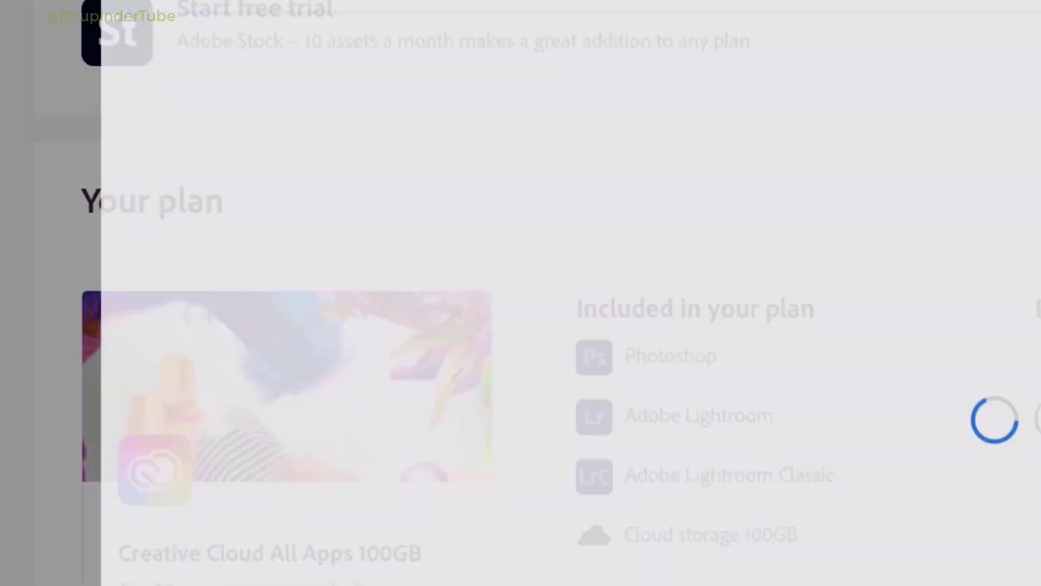
left_click_drag(565, 362, 247, 362)
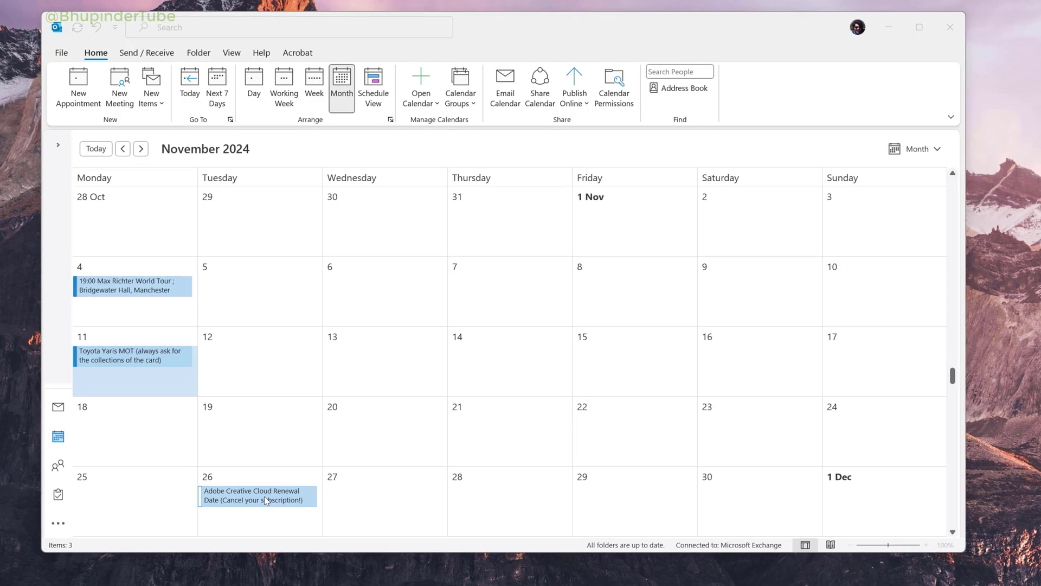
left_click_drag(267, 500, 790, 437)
mouse_move(767, 431)
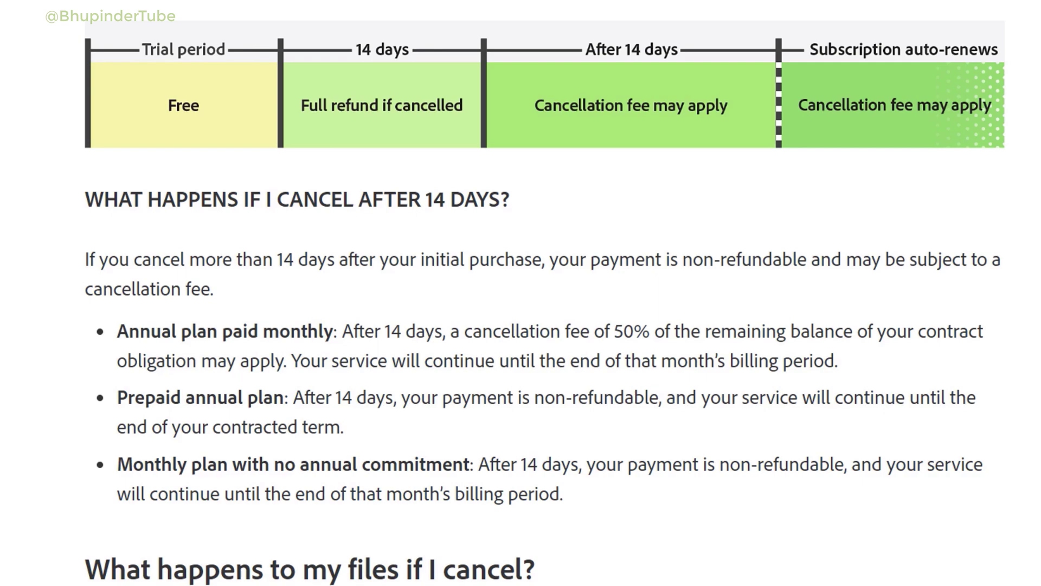
- Scroll the cancellation help article to the after-14-days, keeping files and free membership sections
scroll(521, 293, "down", 5)
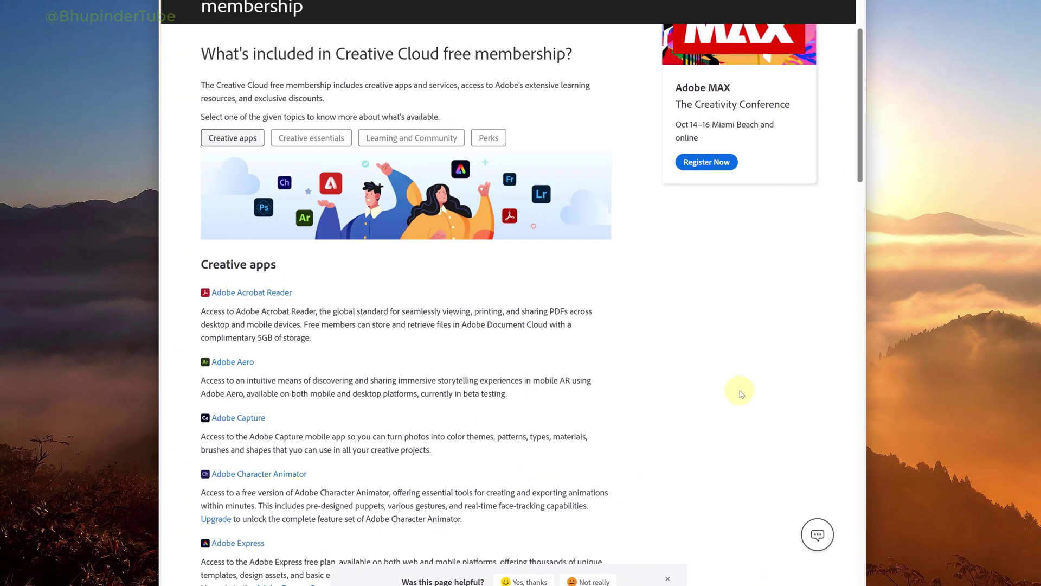
scroll(742, 395, "down", 6)
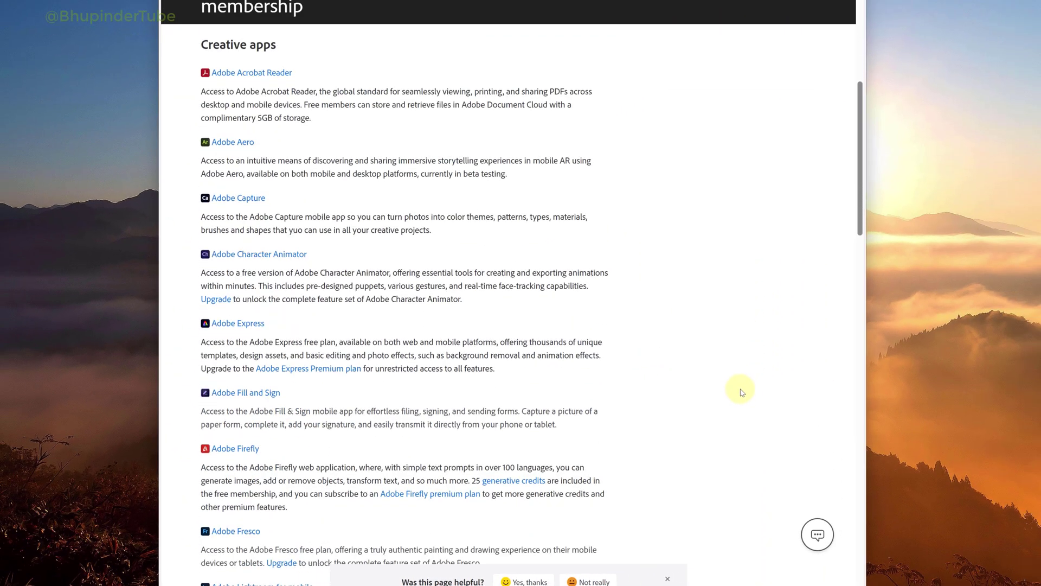
scroll(737, 392, "down", 5)
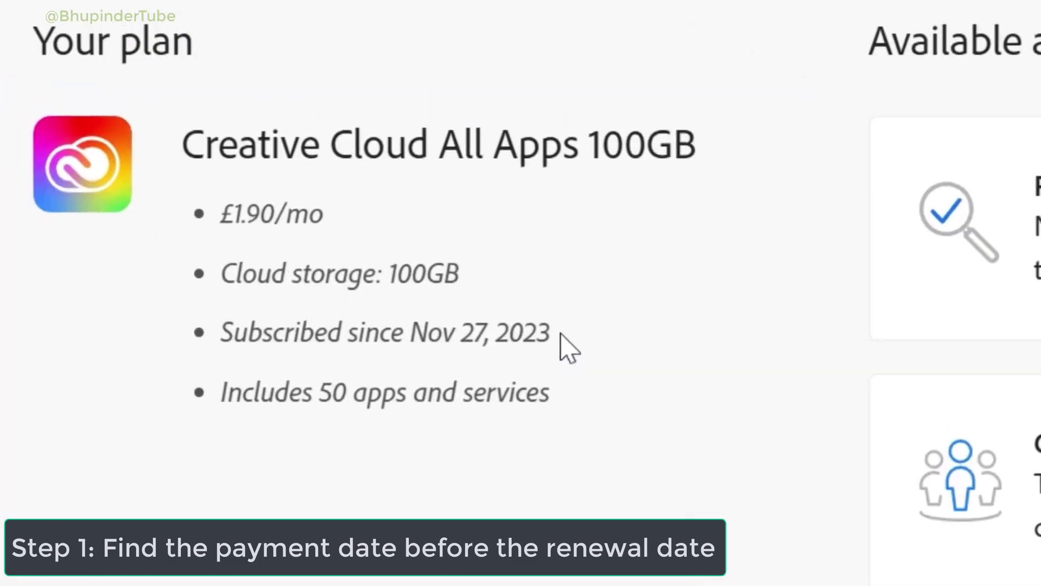
- Highlight the Nov 27, 2023 start date and show the 23 November renewal event's details
left_click_drag(560, 348, 252, 336)
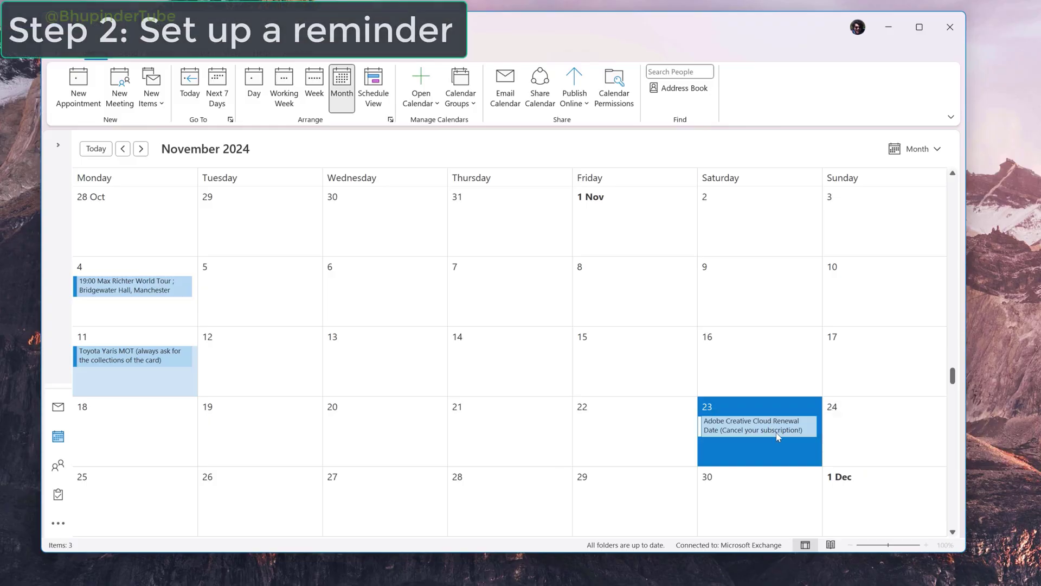
left_click(779, 434)
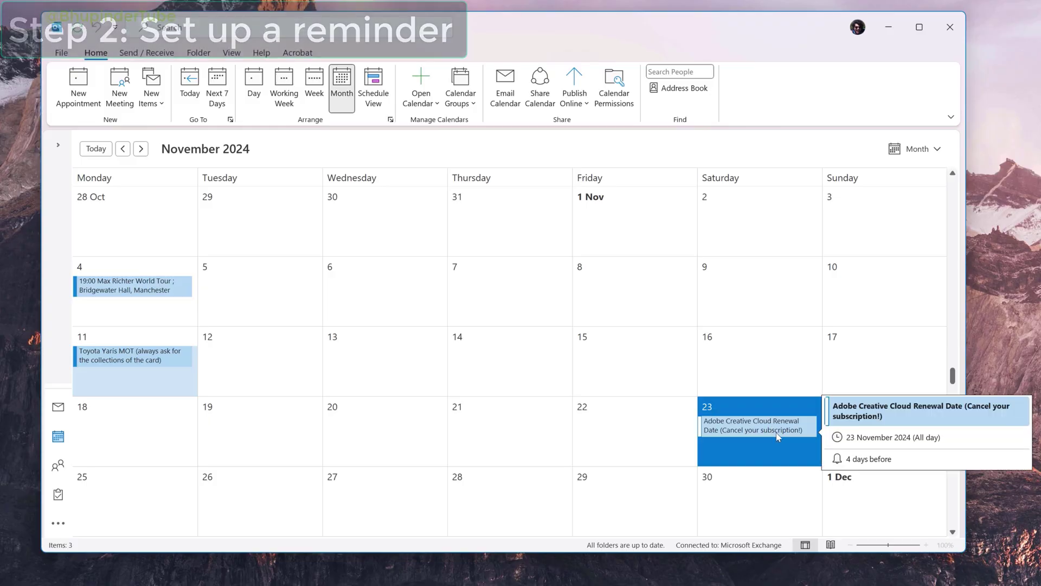